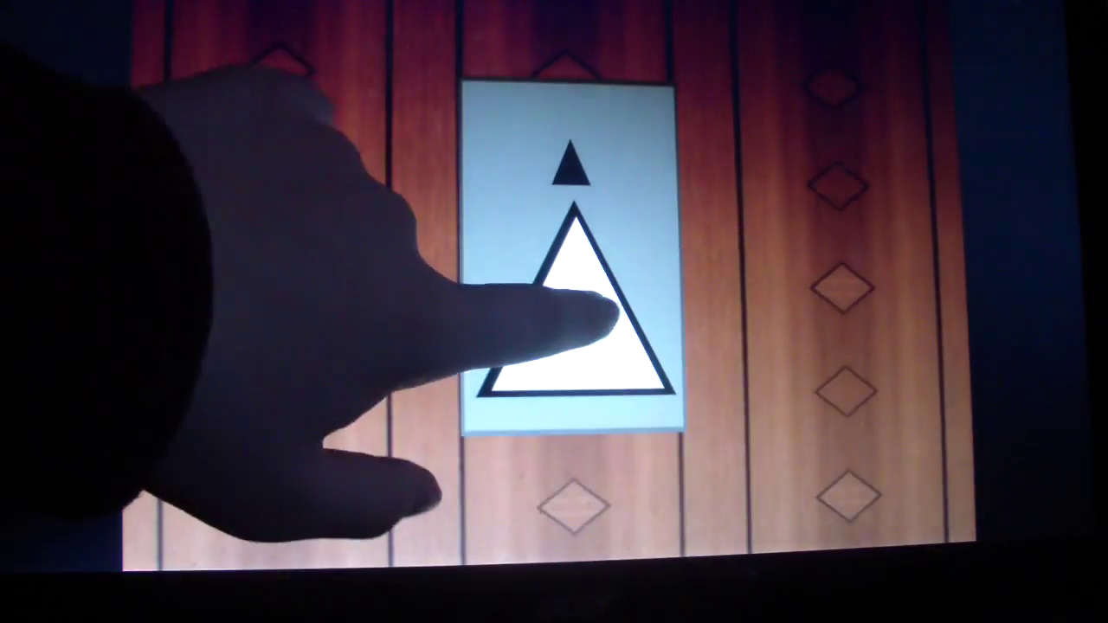
- Call the elevator upward with the up-triangle button to reach the floor panel slide
click(567, 325)
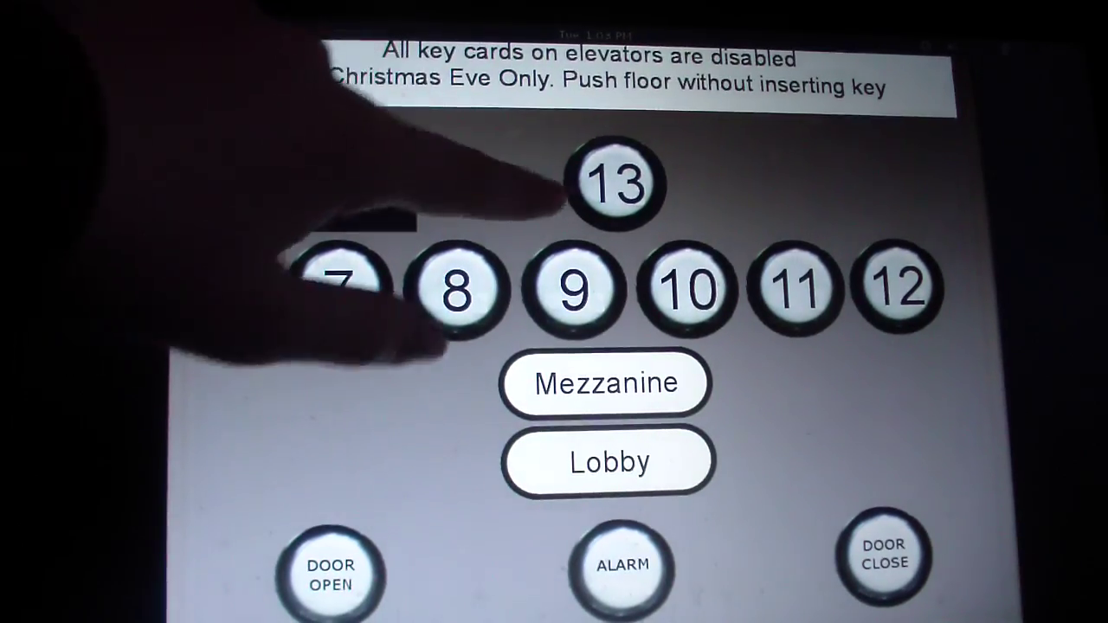
- Choose floor 13, letting the Dover indicator count up from 7 to 13
click(618, 181)
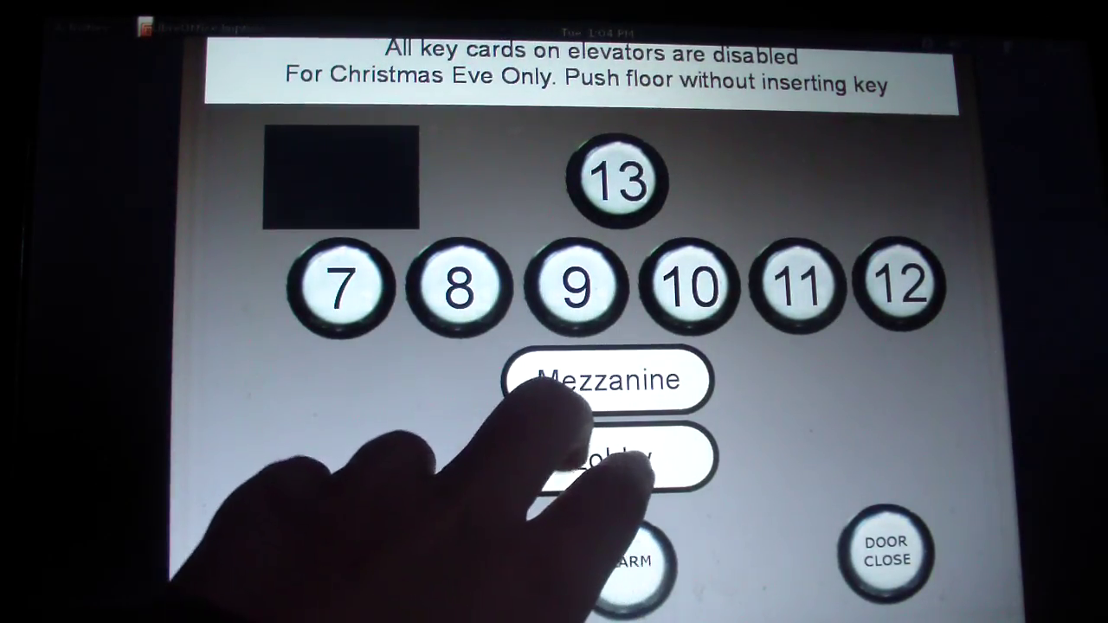
- Choose the Lobby as the next destination on the panel
click(641, 459)
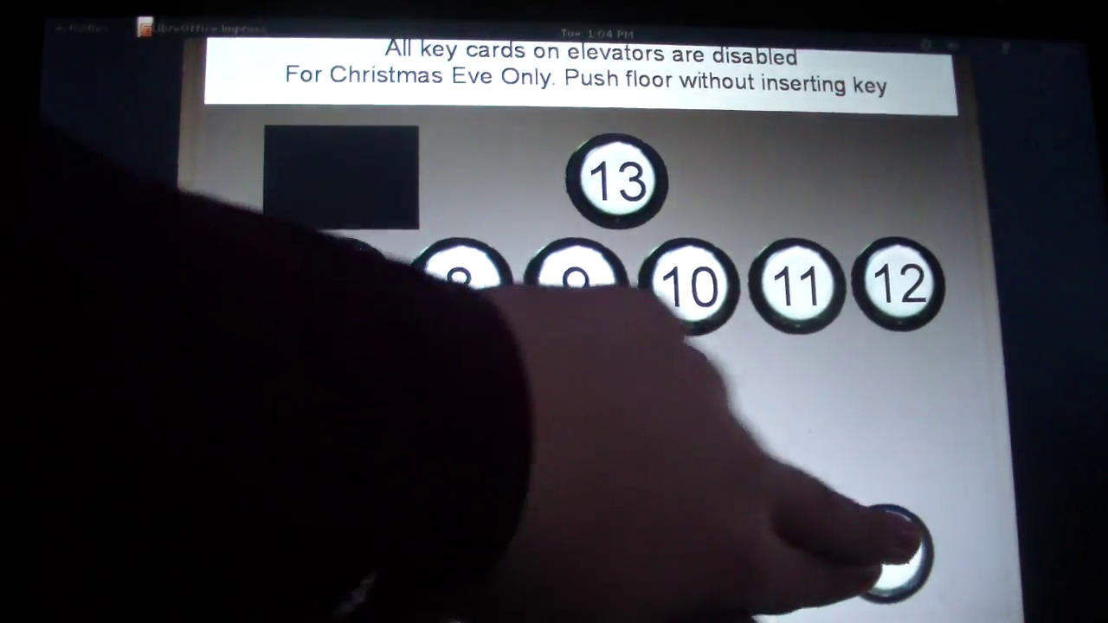